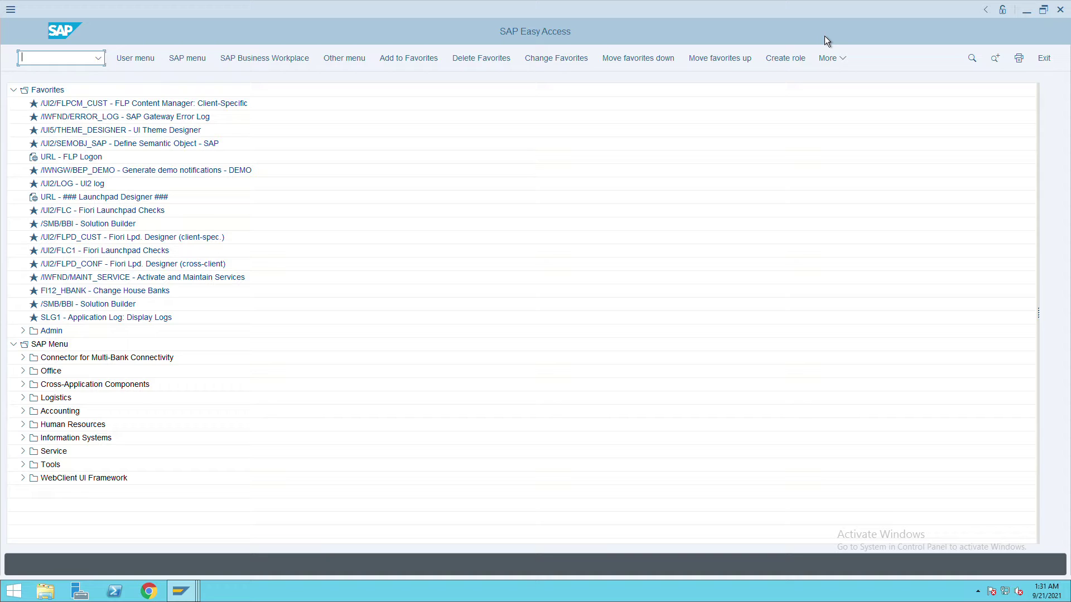
Step: Check the open line items of vendor amazon in the other session for the invoice that needs paying
key("alt+Tab")
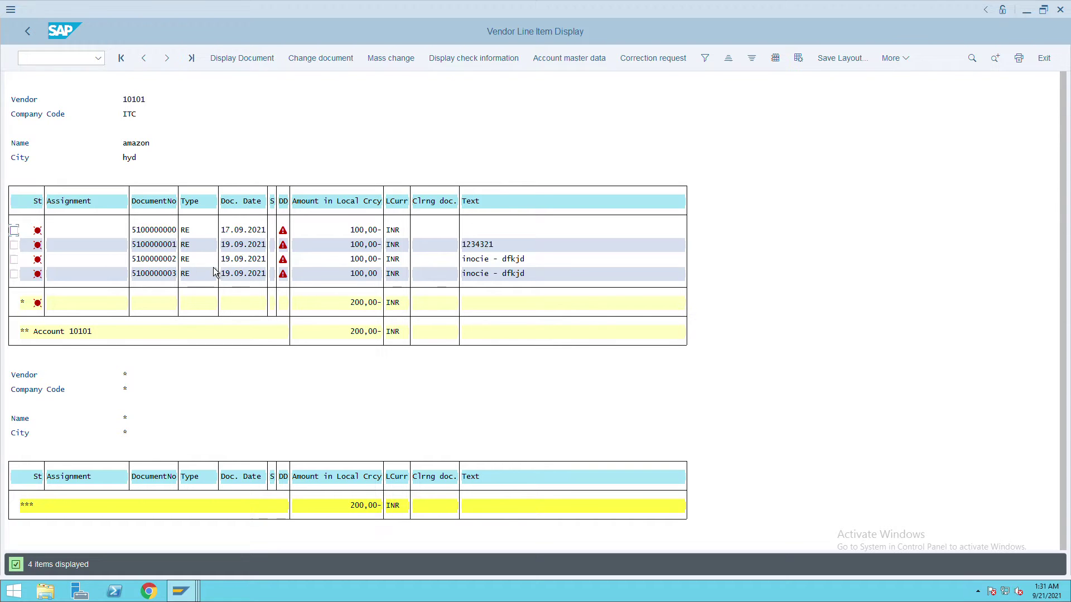
left_click(149, 260)
key("alt+Tab")
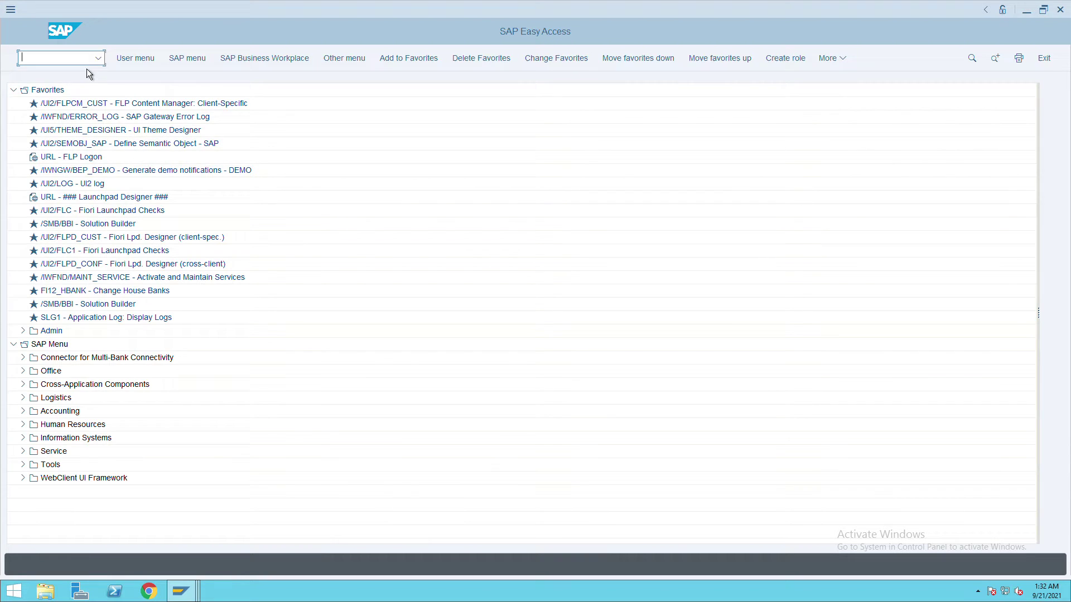
key("alt+Tab")
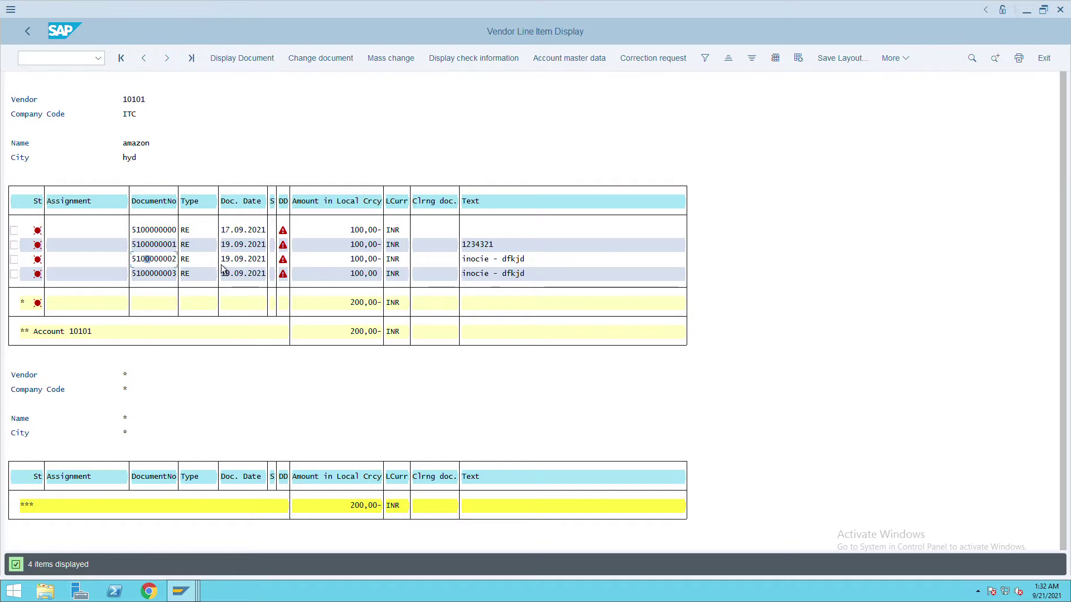
key("alt+Tab")
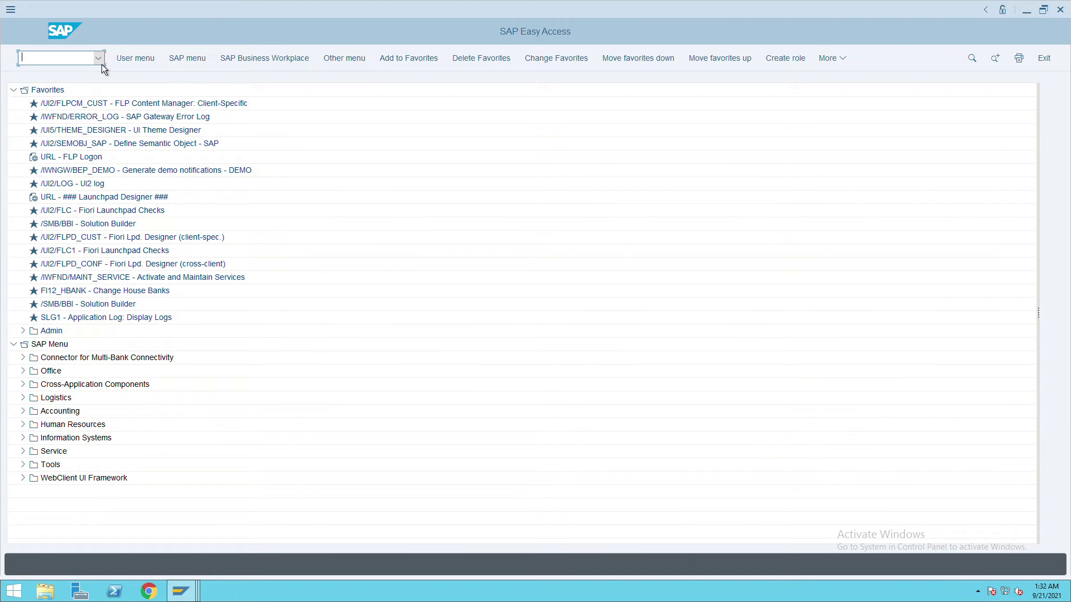
Step: Open transaction F-53 and enter document date 20.09.2021 and reference payment1001 in the payment header
type("f-53")
key("Return")
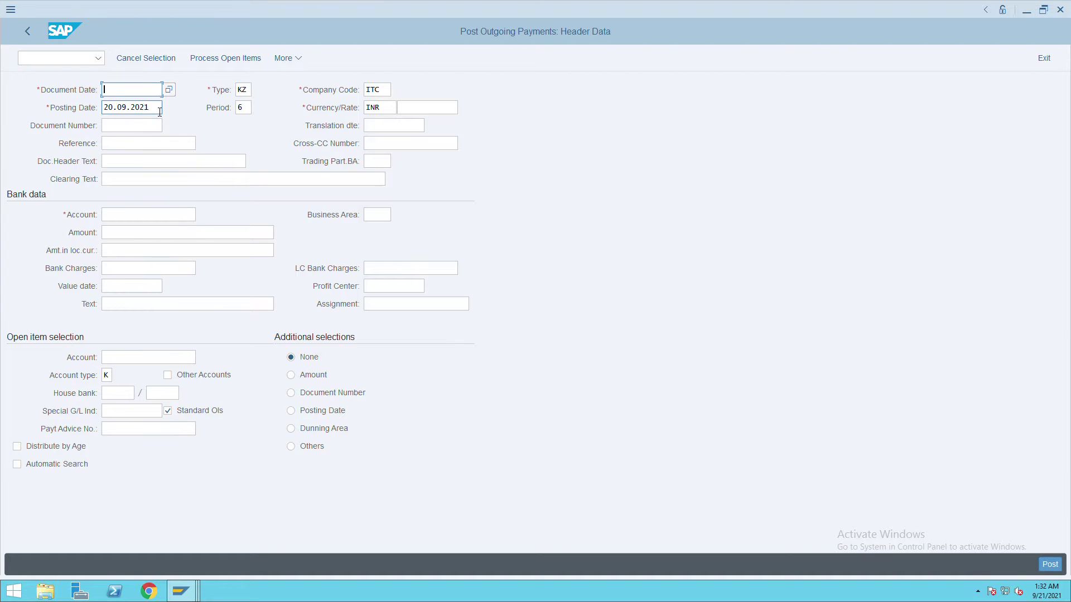
left_click_drag(159, 112, 92, 112)
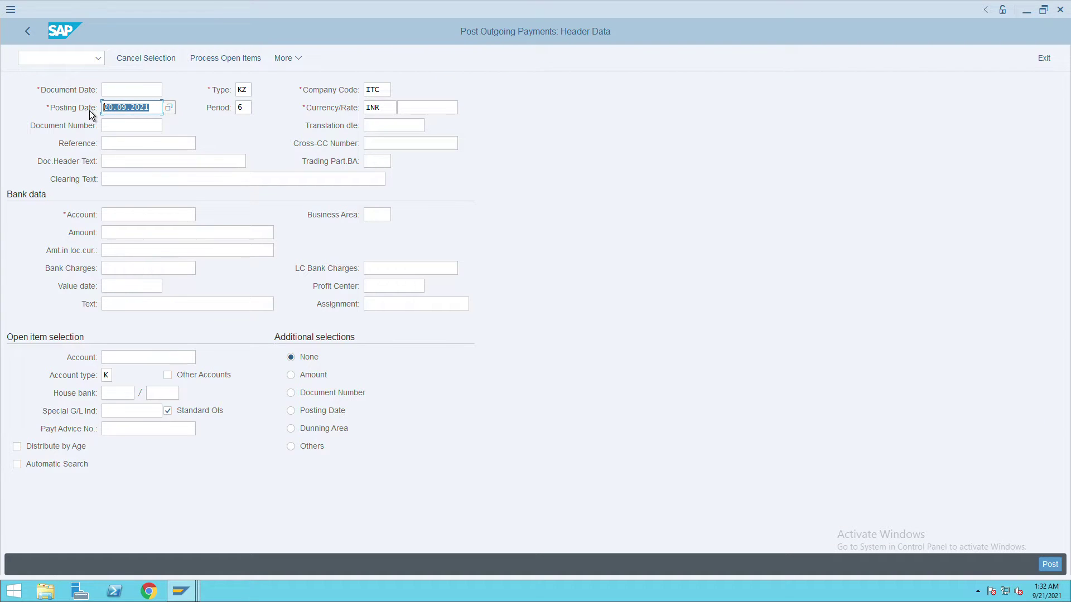
left_click(121, 90)
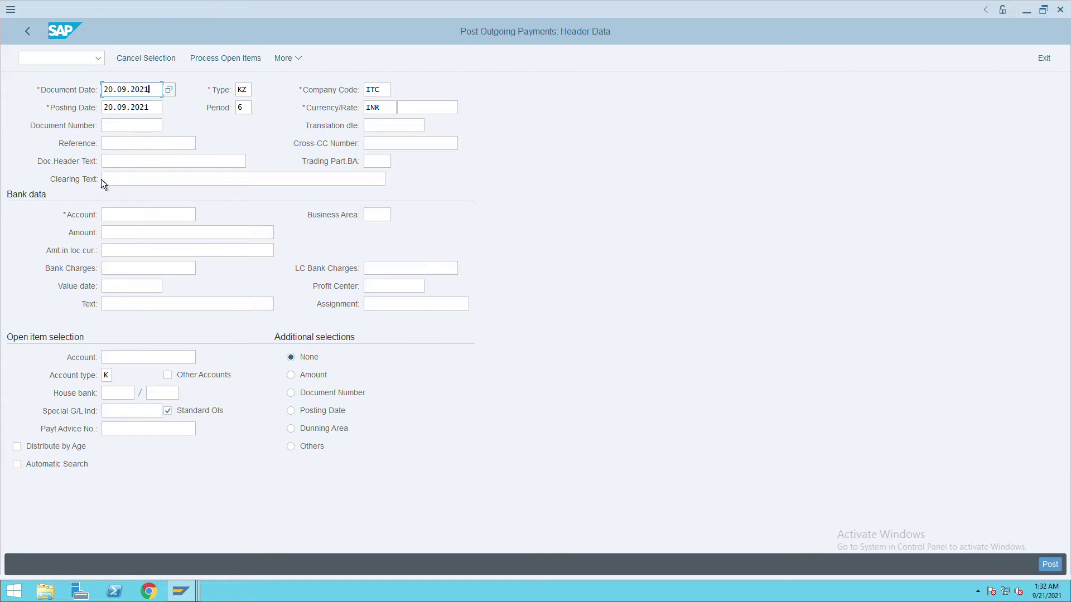
left_click(120, 143)
type("payment")
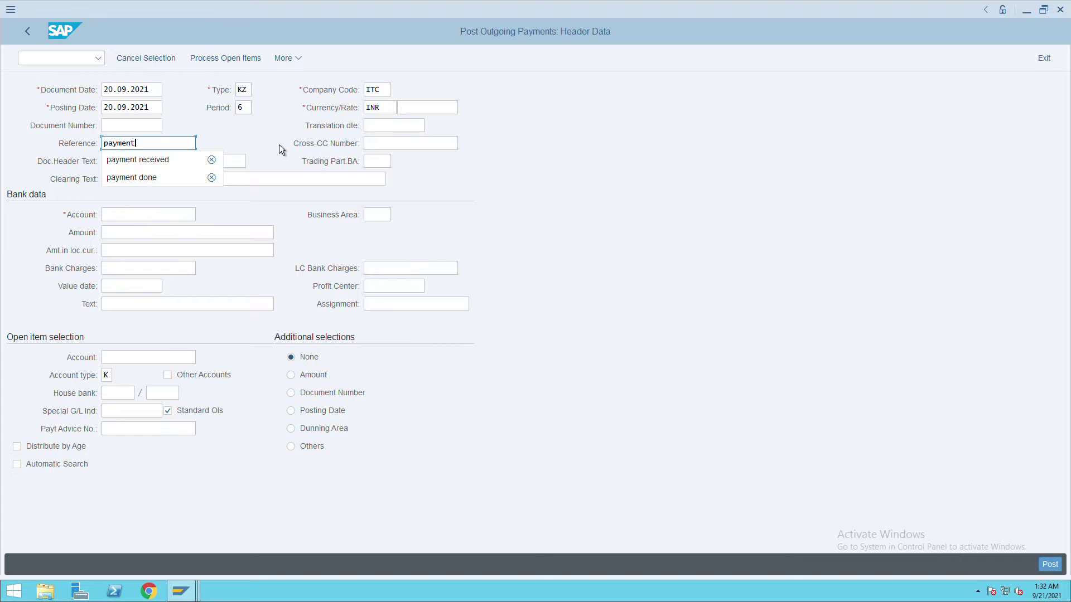
type("1001")
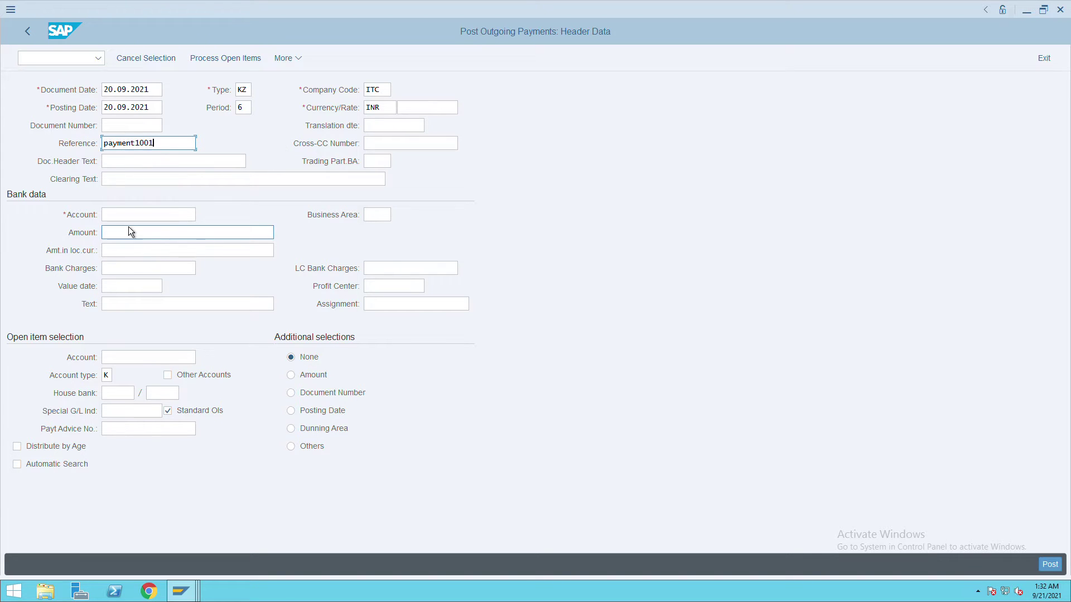
Step: Fill in the bank data with the bank account number, amount 100 and value date 20.09.2021
left_click(137, 217)
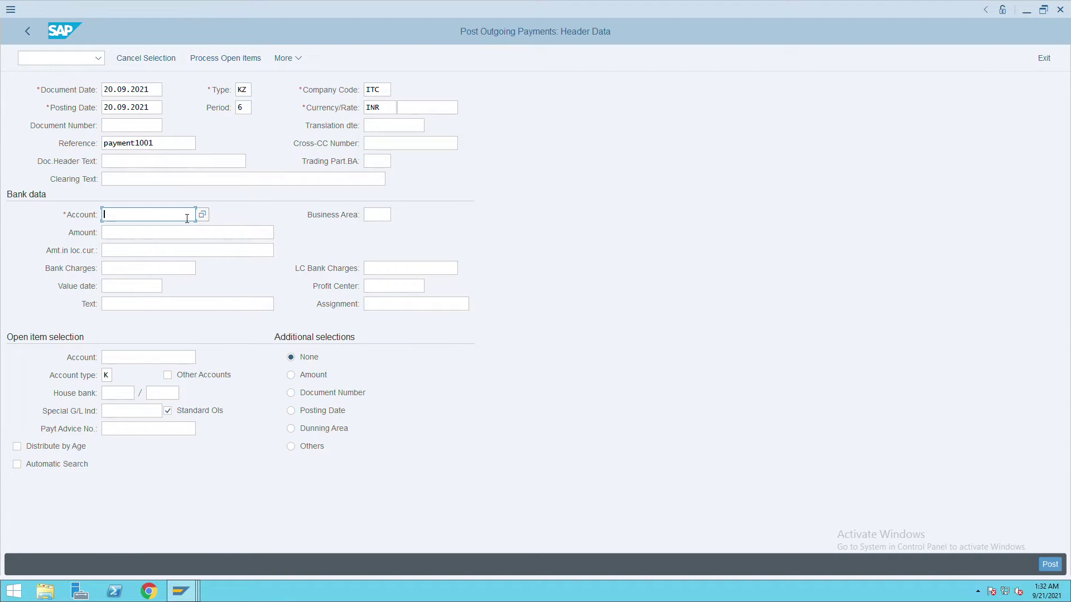
type("1")
key("Down")
key("Tab")
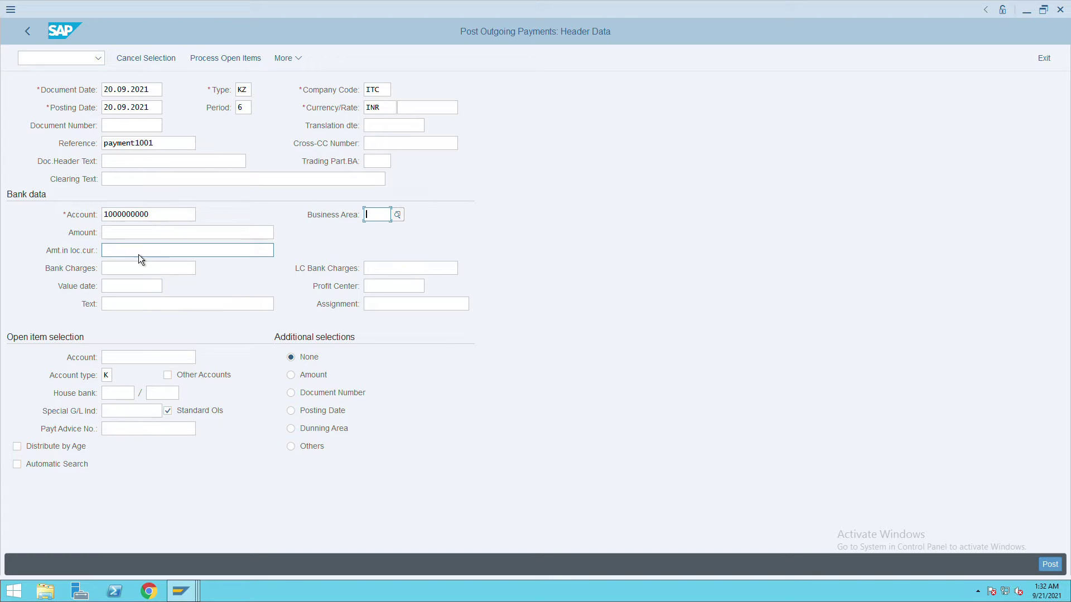
left_click(124, 237)
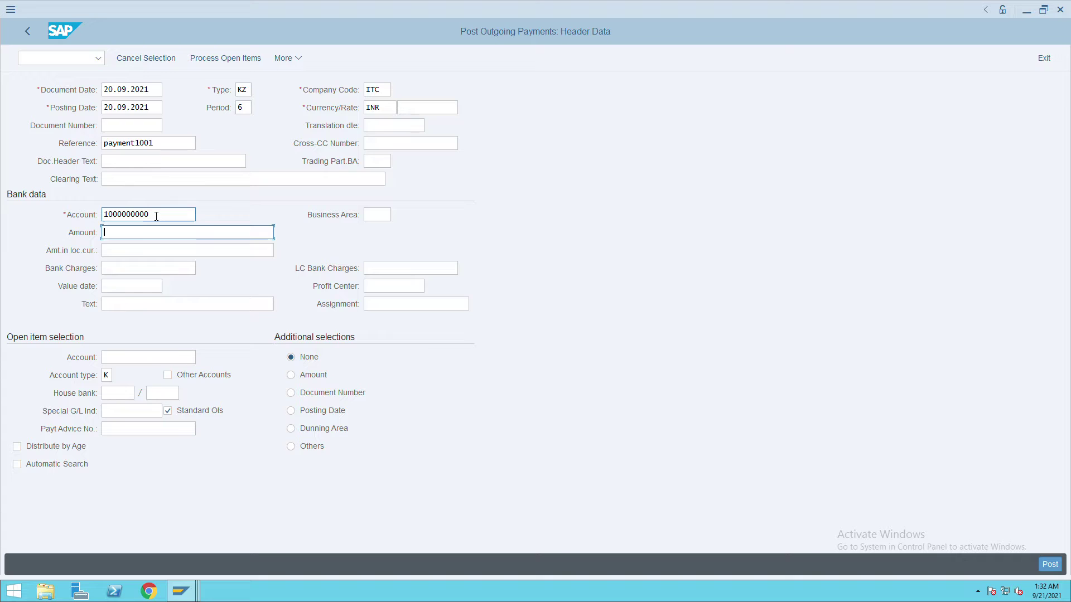
type("100")
key("Tab")
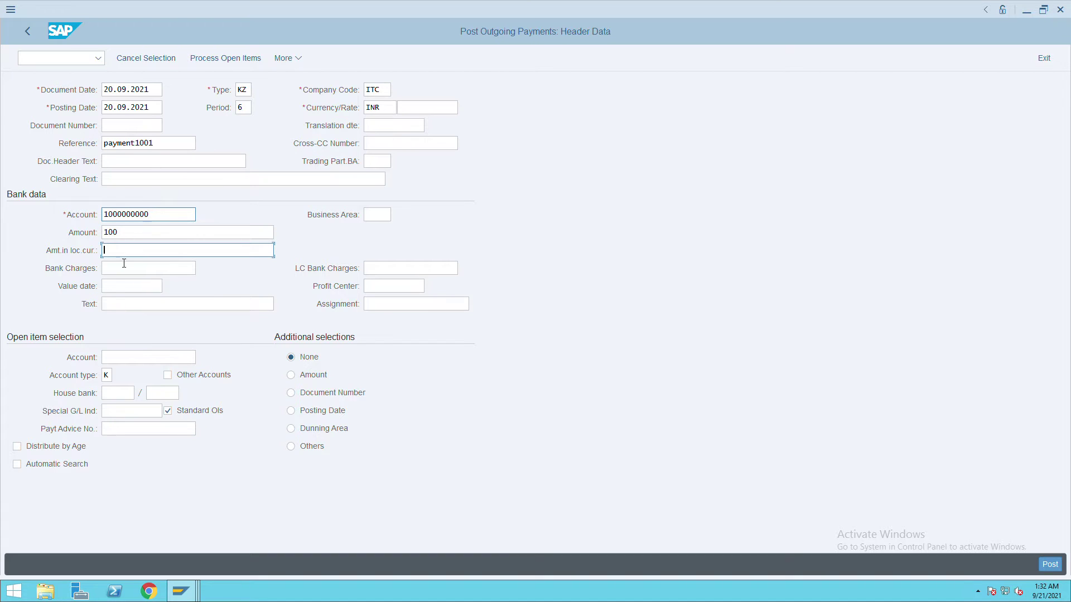
left_click(126, 290)
type("20.09.2021")
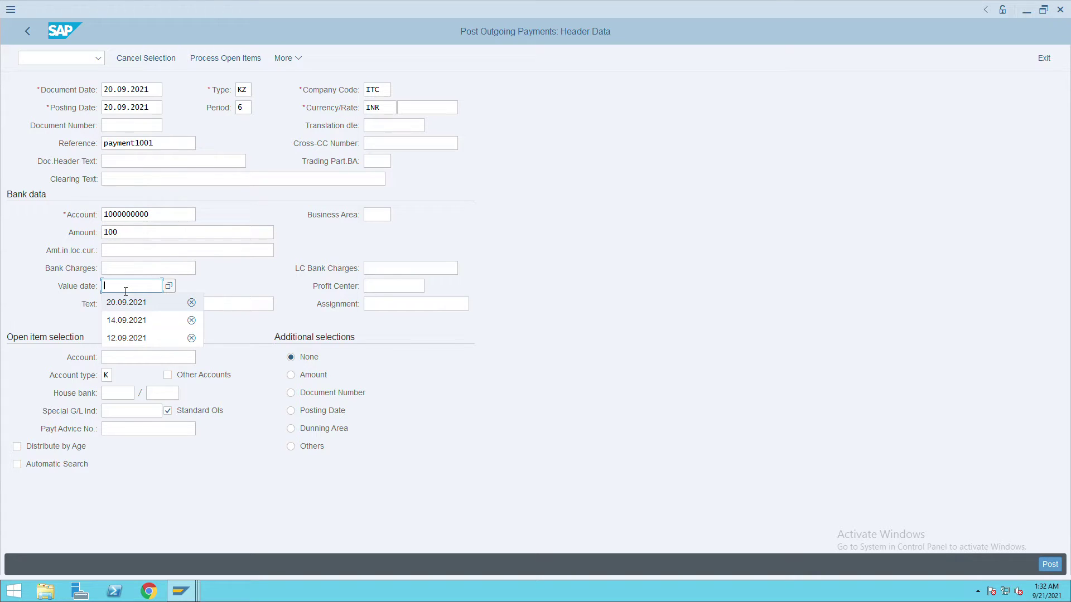
key("Tab")
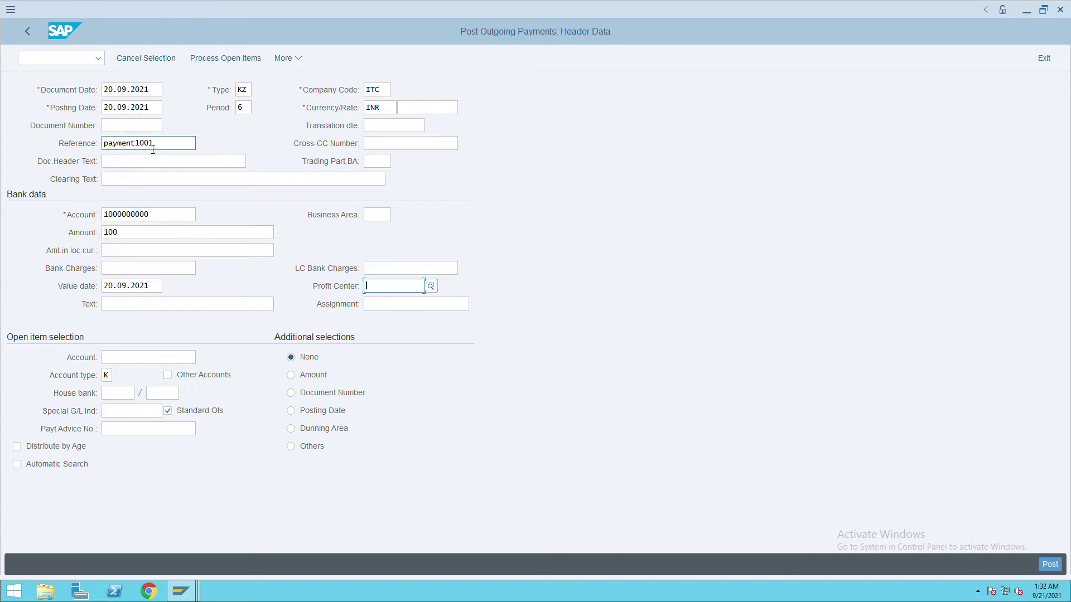
Step: Copy the reference payment1001 into the text of the bank data
left_click_drag(168, 147, 95, 146)
key("ctrl+c")
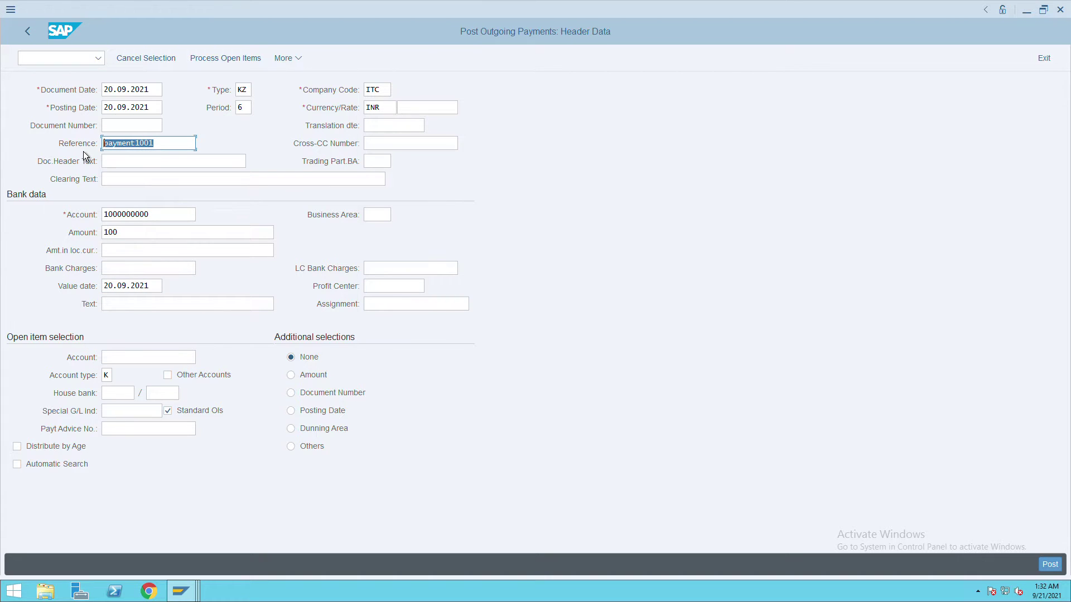
left_click(140, 307)
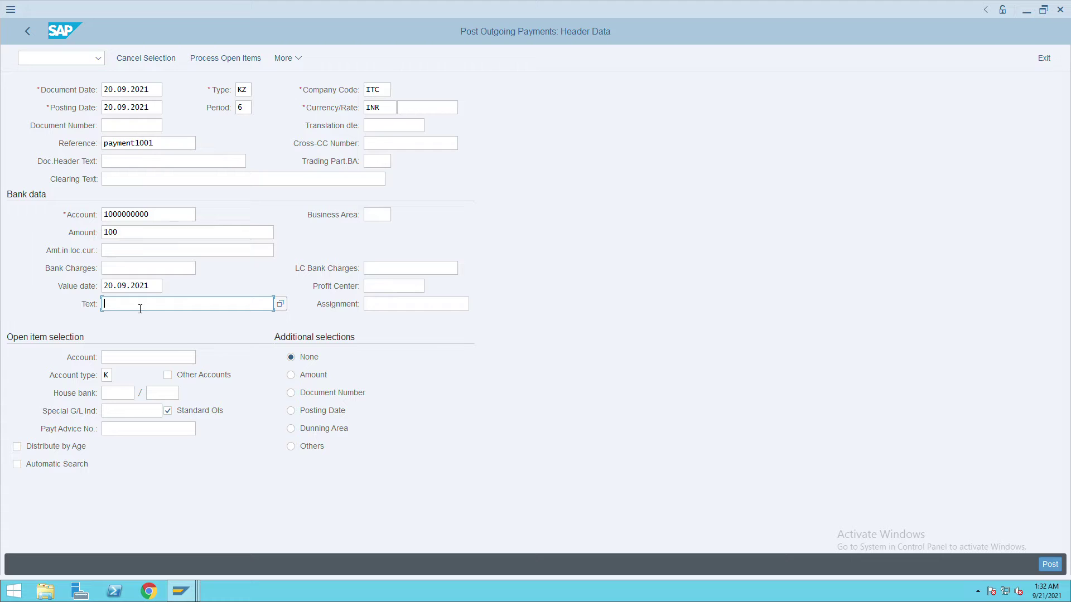
key("ctrl+v")
Step: Enter the vendor's account number for the open item selection and process its open items
left_click(164, 360)
type("10101")
key("Tab")
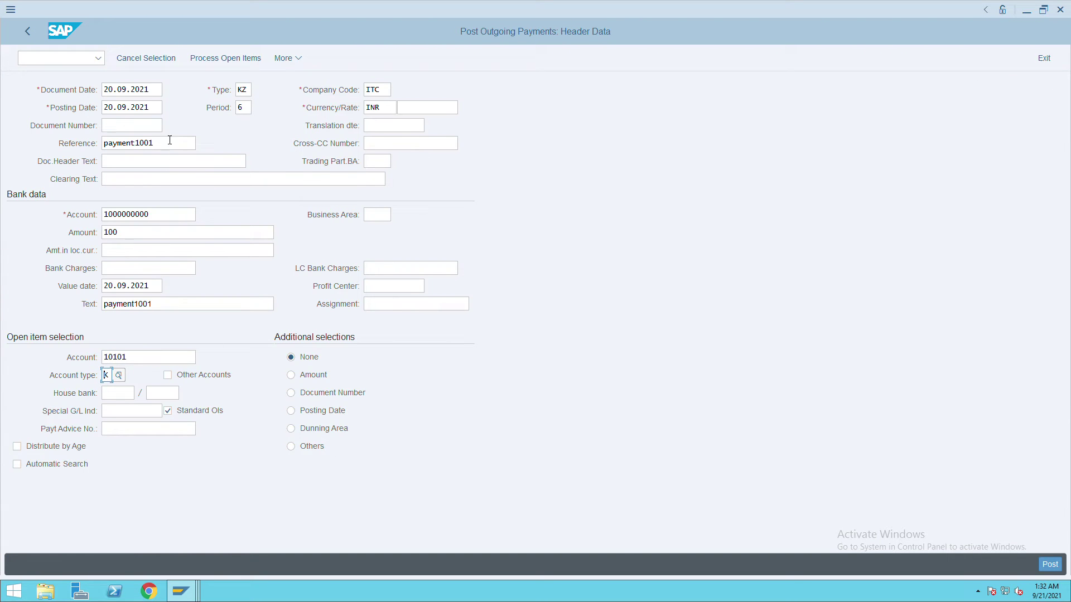
left_click(222, 65)
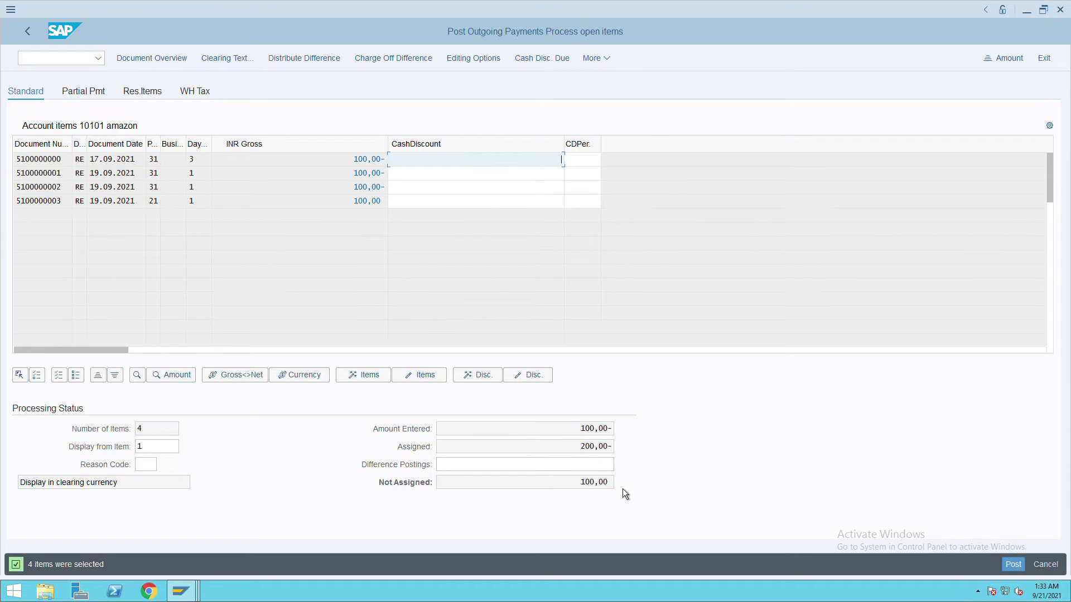
Step: Deactivate the first, second and fourth open items, keeping only the third item assigned, and post the payment
double_click(373, 162)
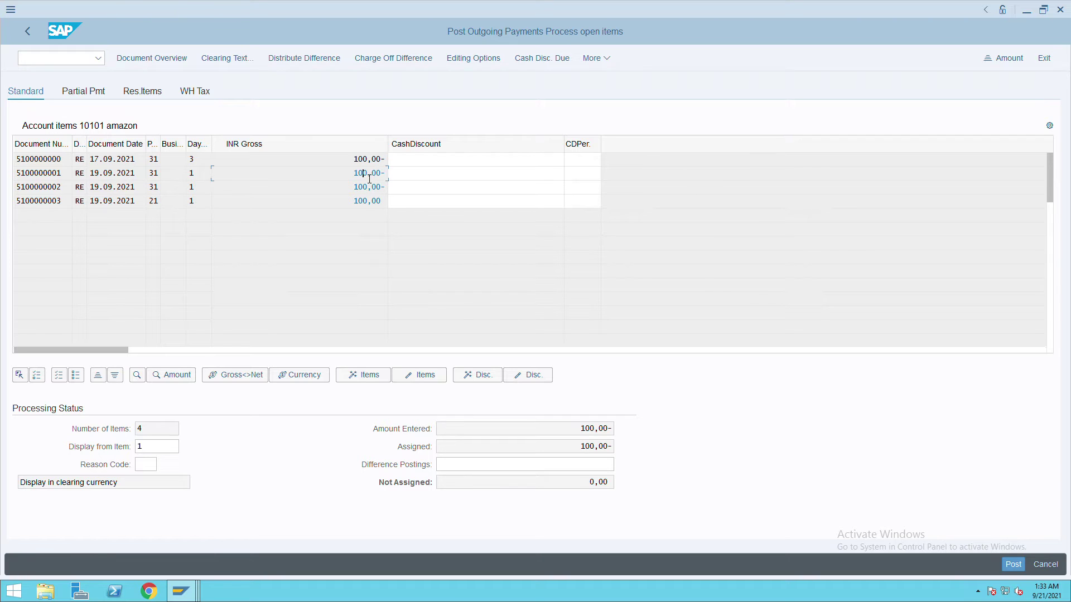
double_click(369, 177)
double_click(363, 202)
left_click(1015, 565)
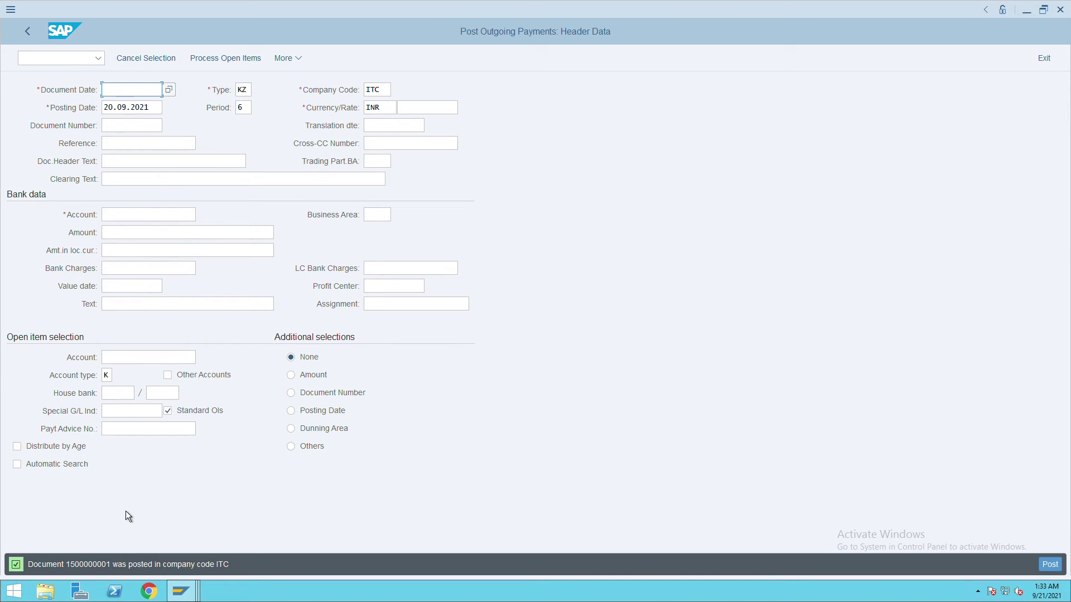
Step: Switch to the vendor line item session and rerun the open items report for the same vendor
key("alt+Tab")
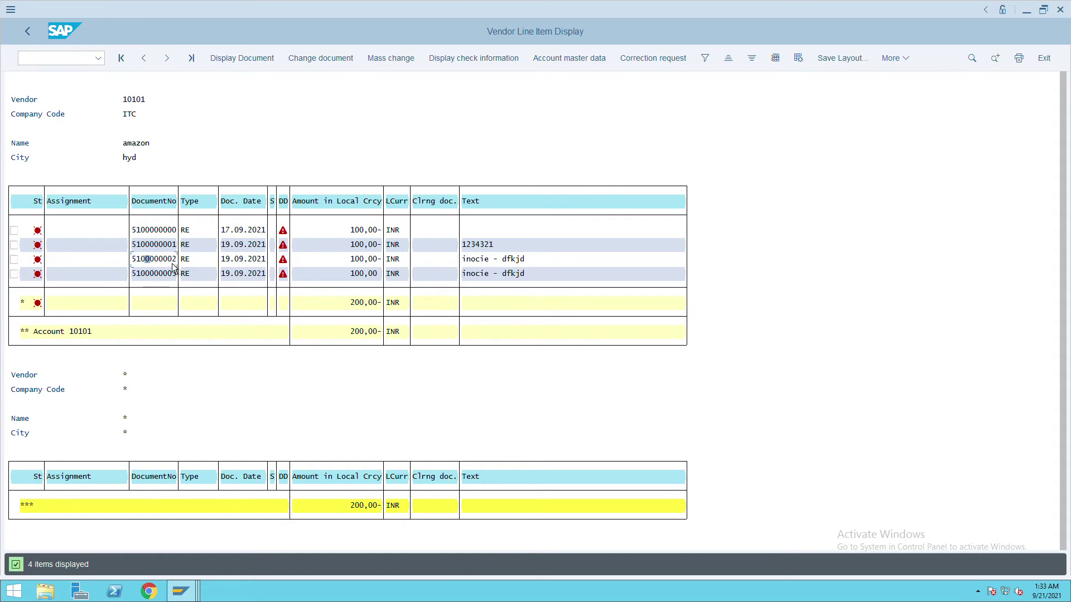
left_click(33, 32)
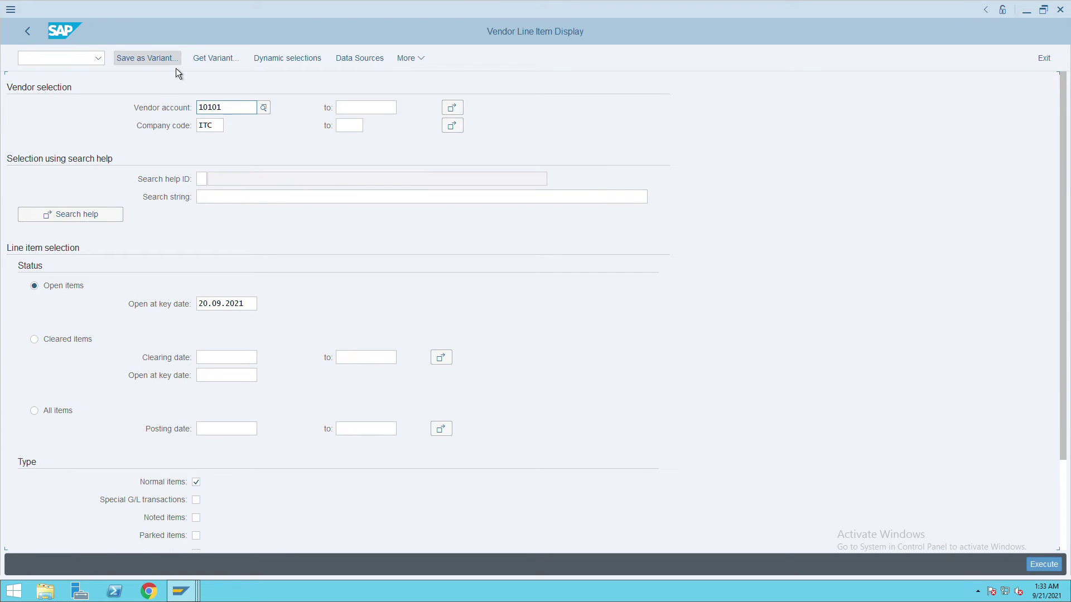
left_click(1043, 564)
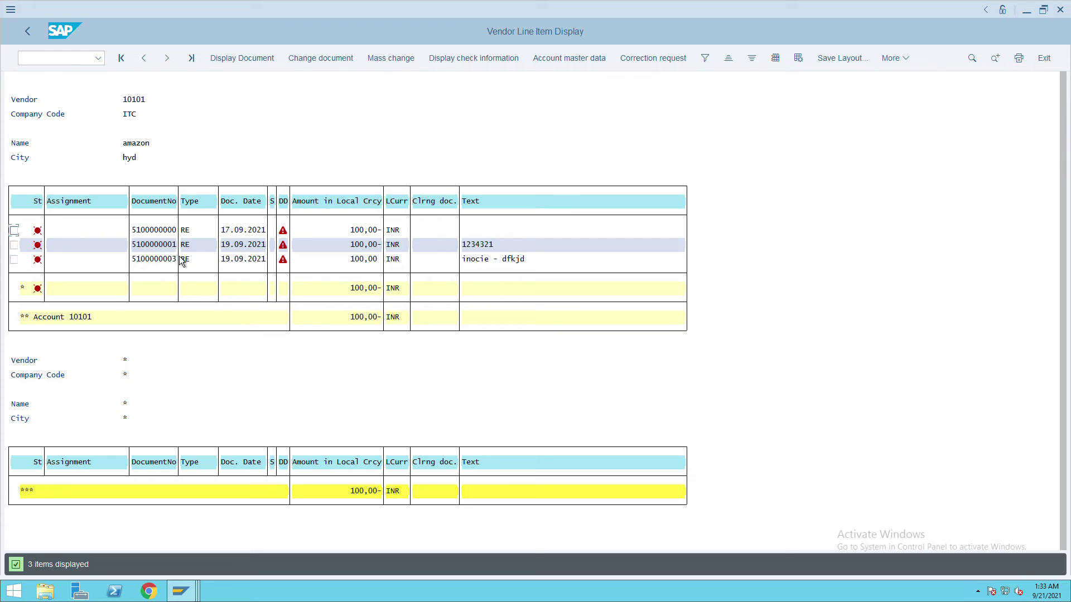
left_click(148, 65)
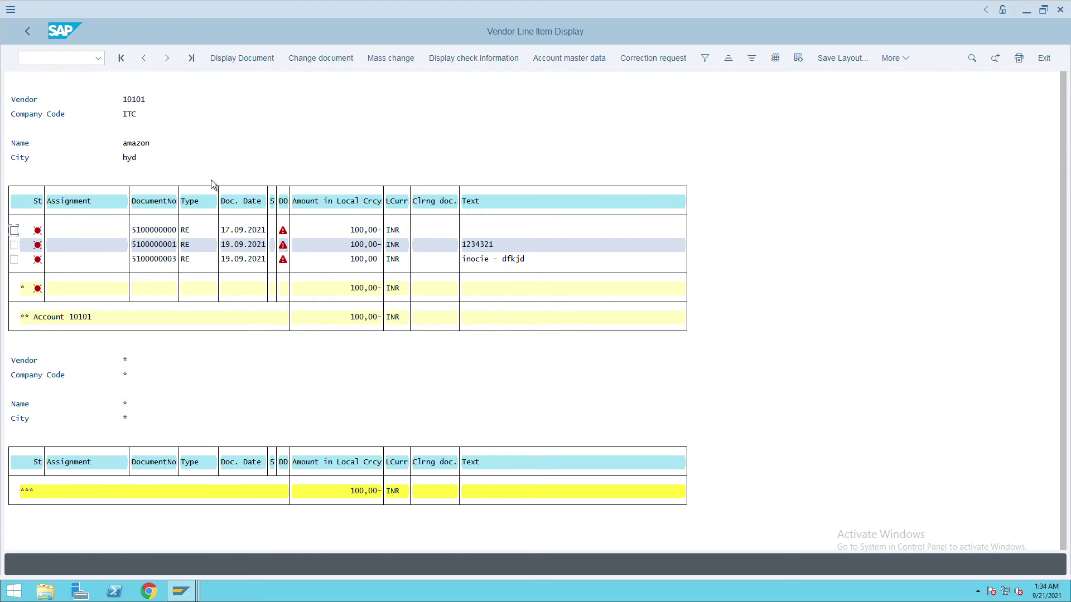
left_click(148, 64)
left_click(149, 64)
Step: Rerun the vendor report with the All items status, check the cleared documents and return to the selection screen
left_click(37, 39)
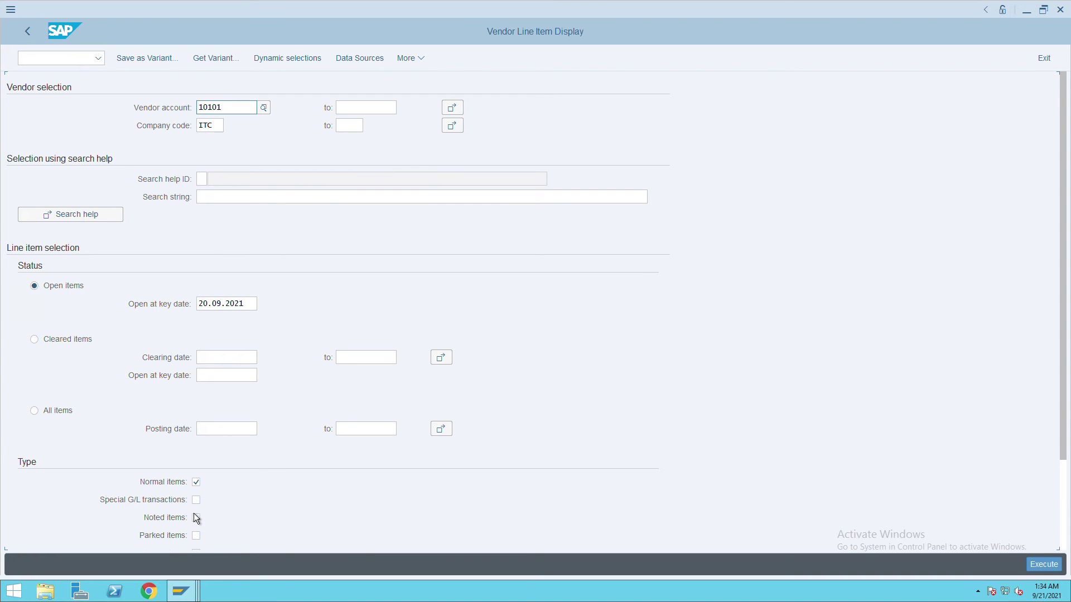
left_click(34, 410)
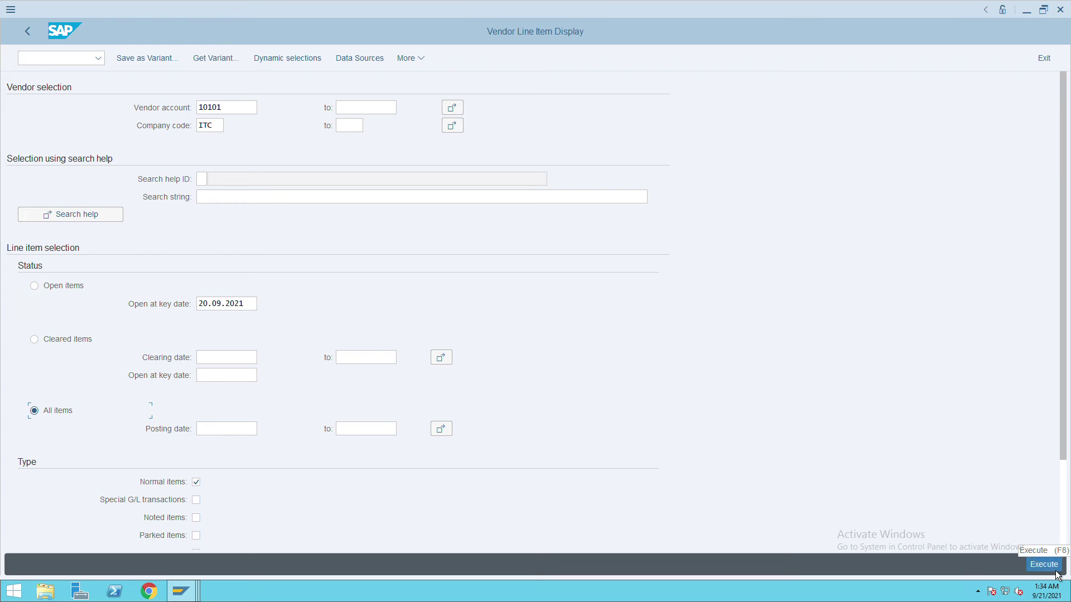
left_click(1033, 565)
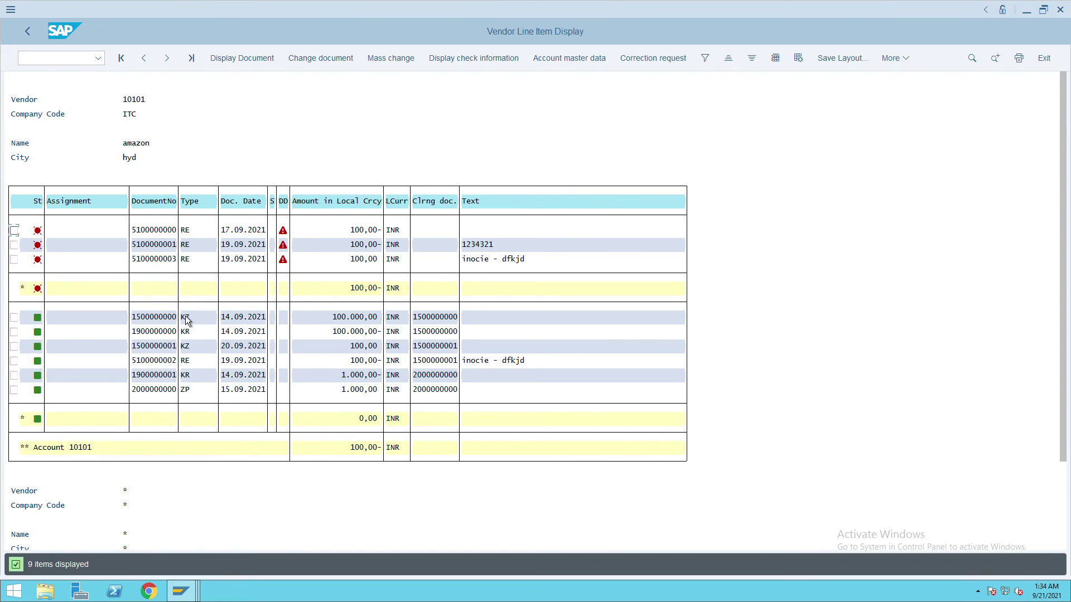
left_click(35, 39)
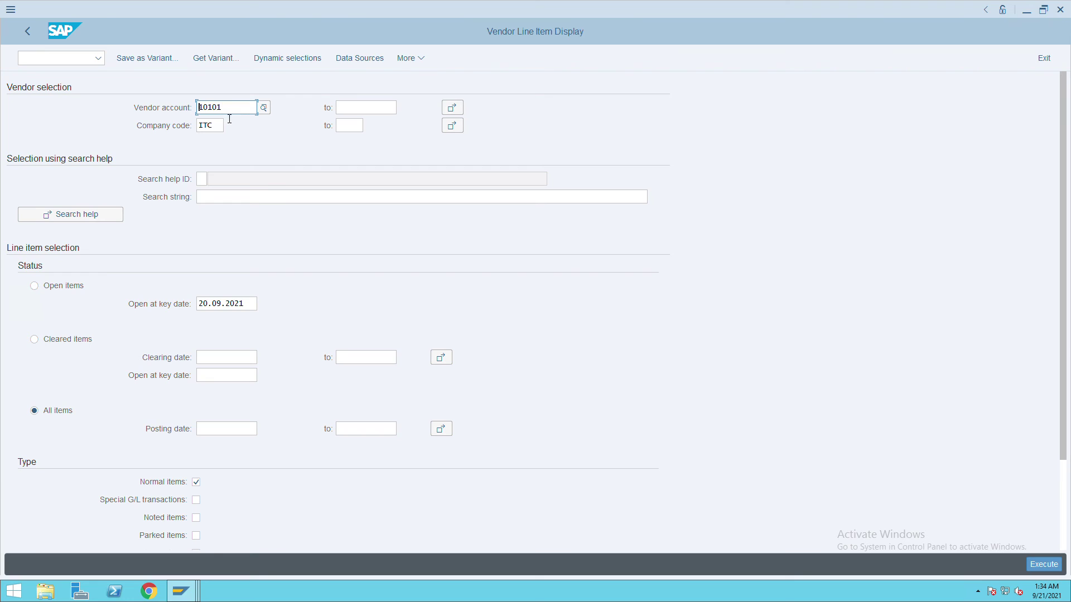
left_click(102, 63)
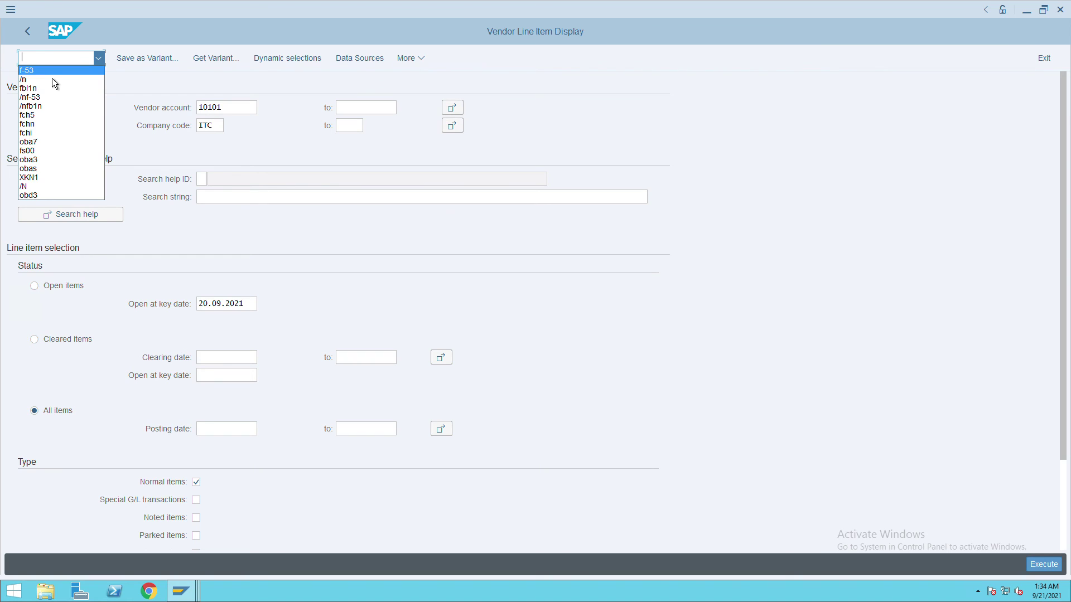
key("Return")
key("Return")
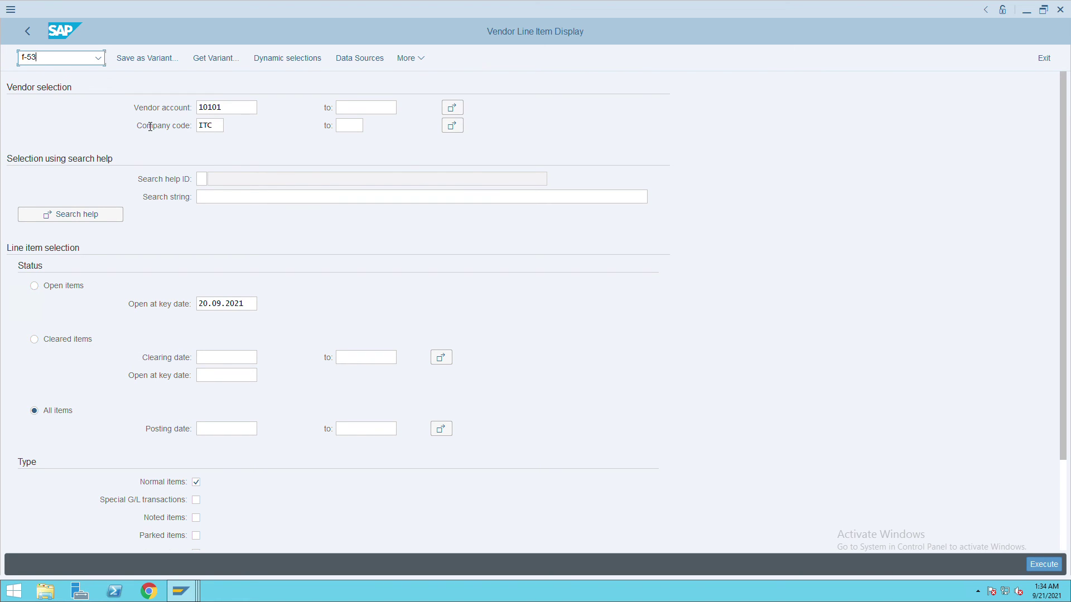
key("BackSpace")
key("BackSpace")
key("BackSpace")
key("BackSpace")
Step: Restart transaction FBL1N and list the vendor's open items as of 20.09.2021
type("/nfbl")
key("Return")
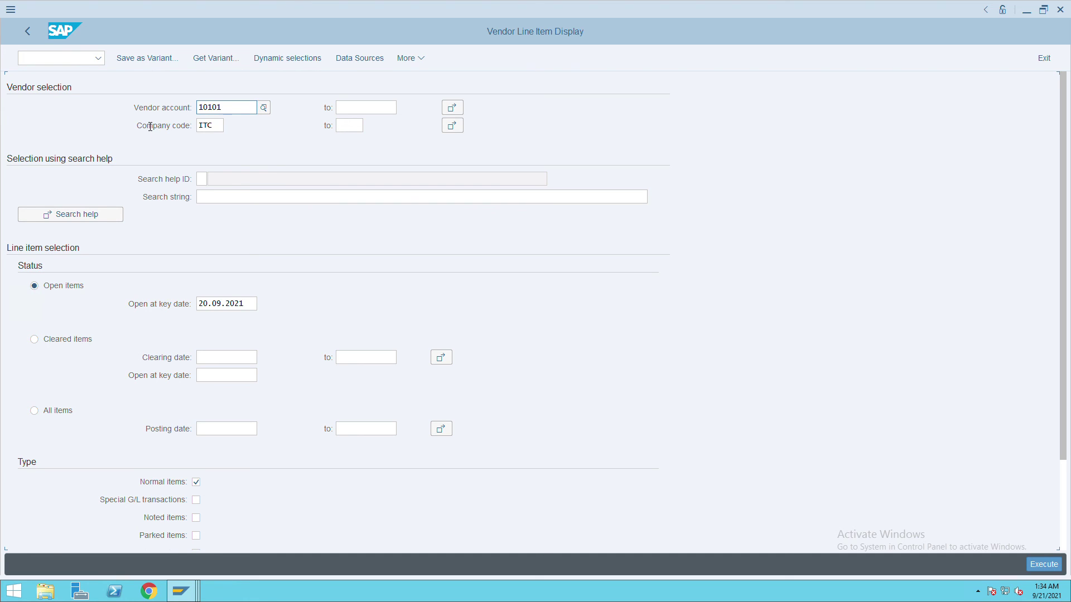
left_click(1044, 564)
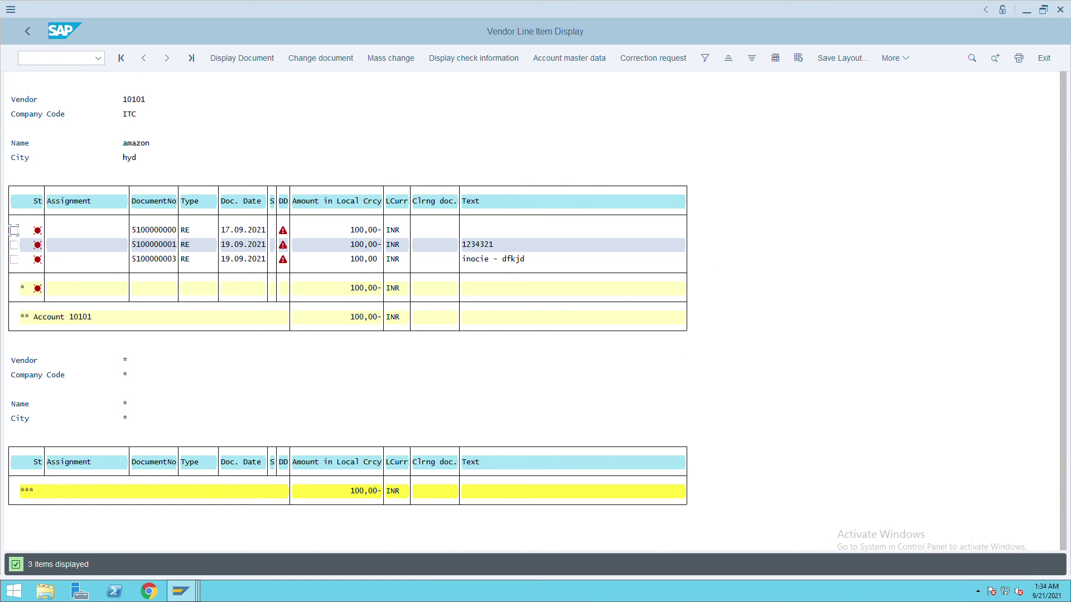